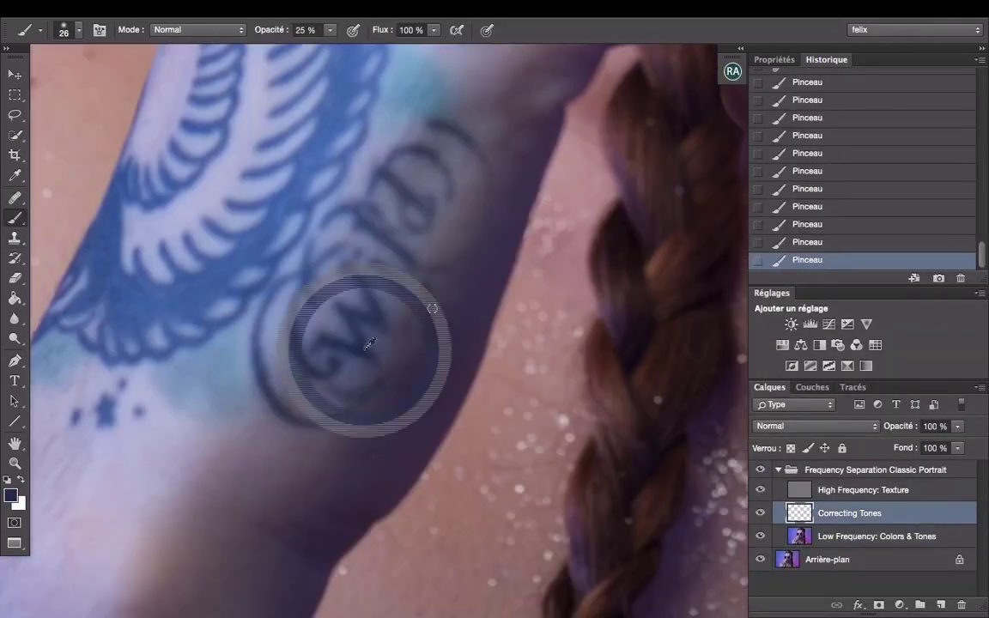
- Shrink the brush to size 12 for evening out the skin tones
right_click(364, 176)
key(Return)
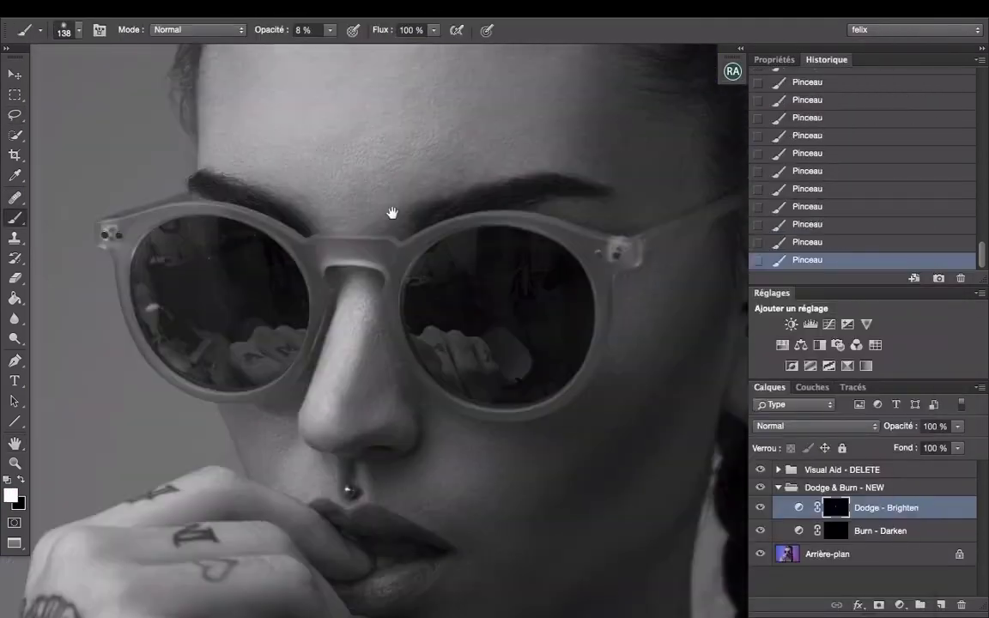
- Pan the view to bring the forehead and hair into view
drag(391, 212, 364, 270)
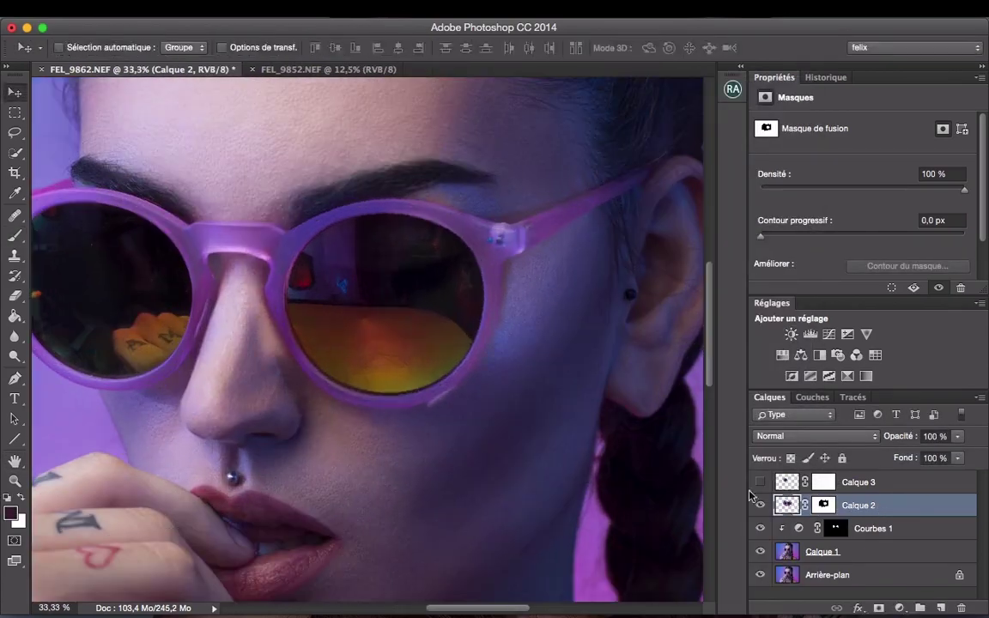
- Target Calque 2's layer mask and switch to the Brush, checking its size settings
click(823, 505)
key(b)
right_click(514, 166)
key(Escape)
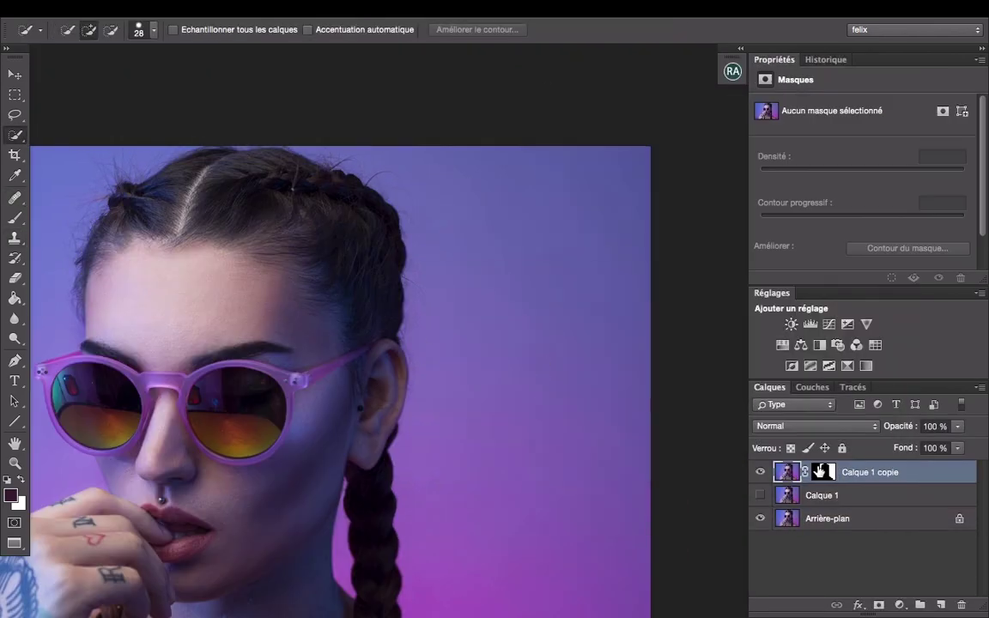
- Pan the view to the background to the right of her head
scroll(407, 318, left, 10)
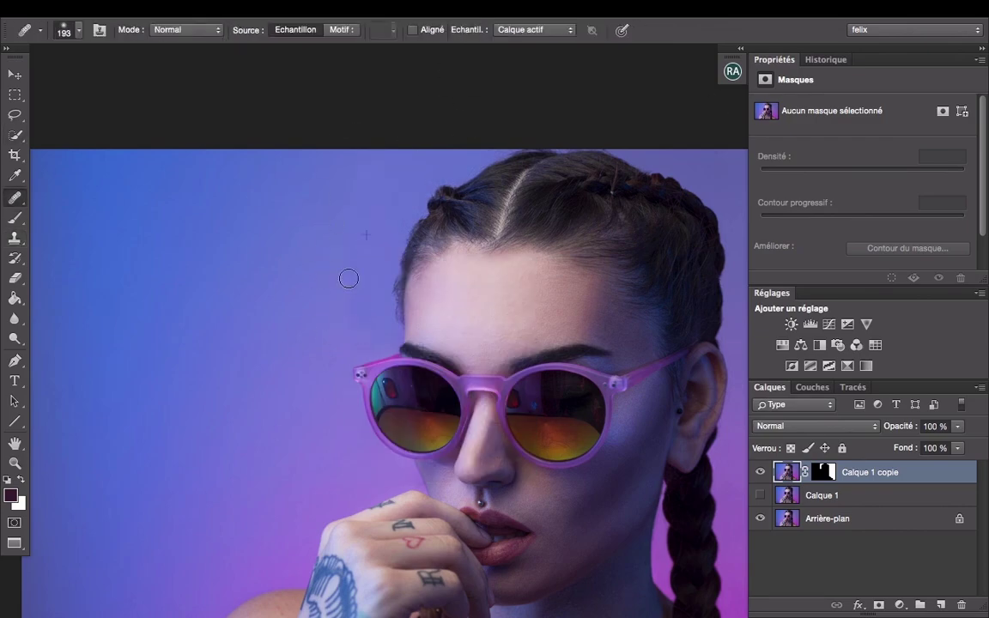
drag(344, 334, 236, 348)
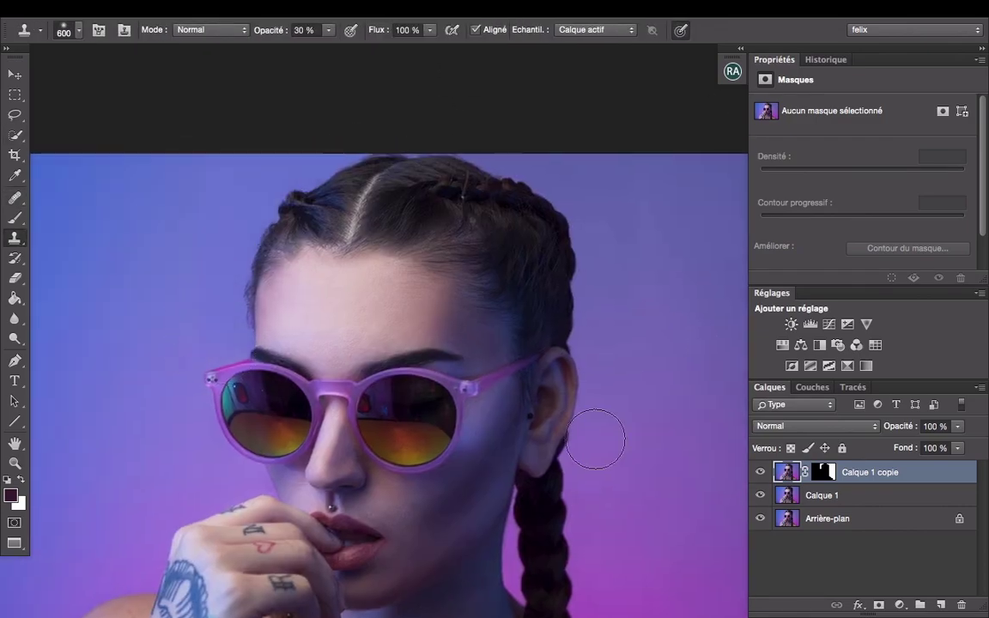